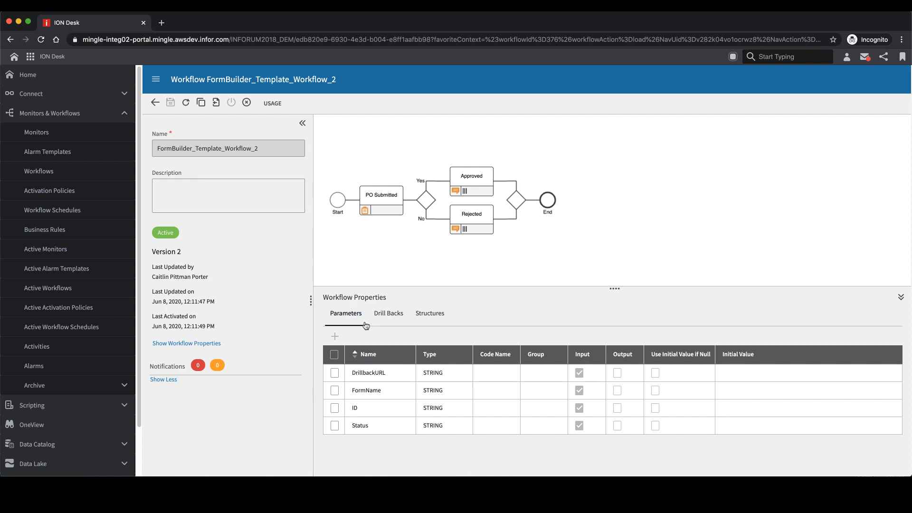
Review the PO Submitted task's message, custom actions and distribution list in the workflow.
{"action": "left_click", "coordinate": [382, 196]}
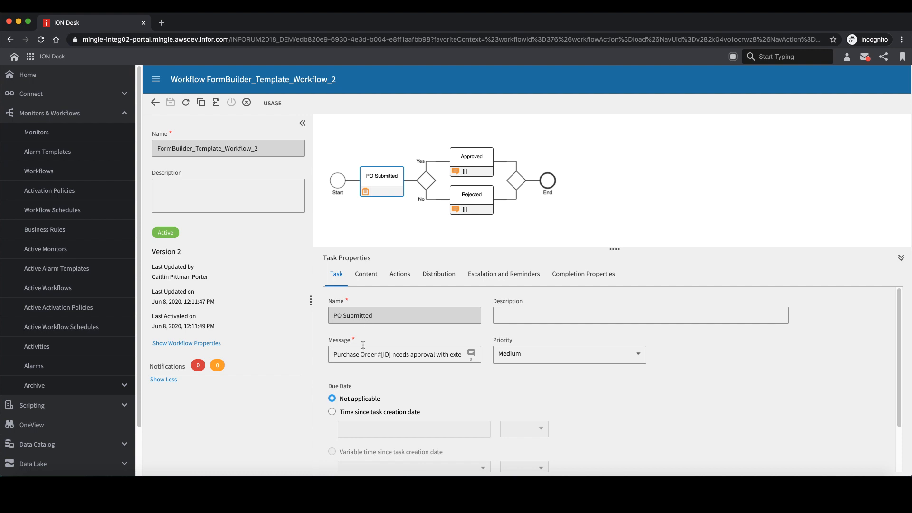
{"action": "left_click", "coordinate": [393, 275]}
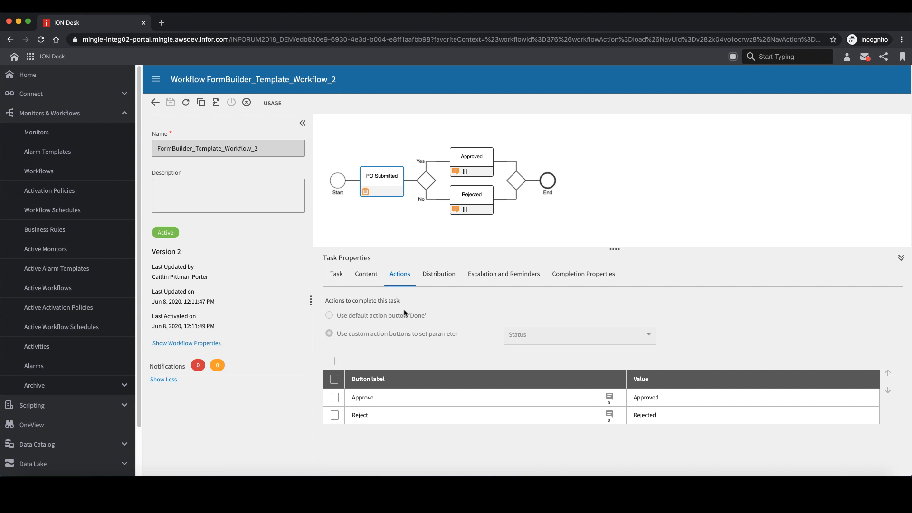
{"action": "left_click", "coordinate": [443, 283]}
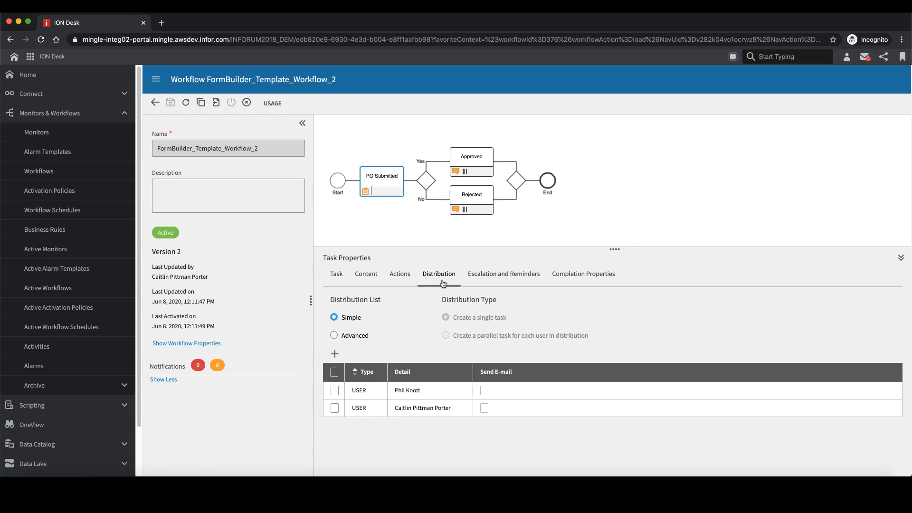
Examine the workflow's decision condition and the Approved notification's message and distribution settings.
{"action": "left_click", "coordinate": [425, 186]}
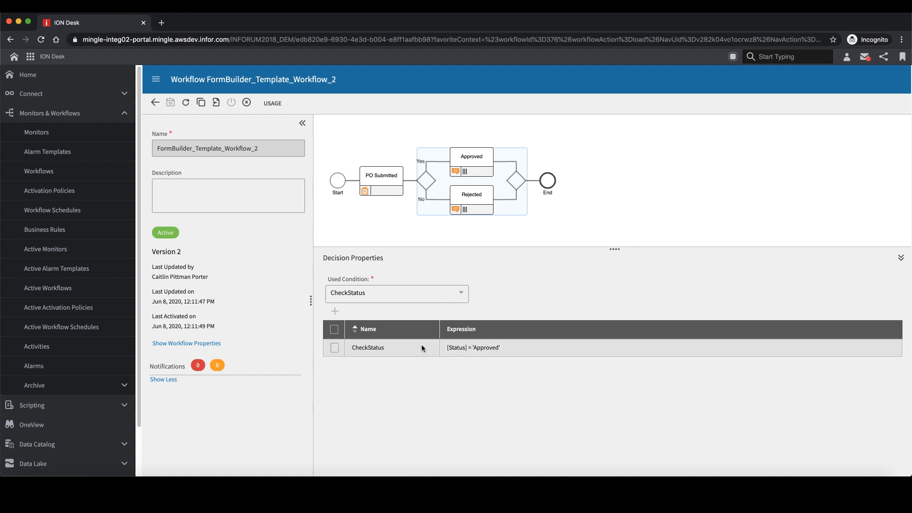
{"action": "left_click", "coordinate": [475, 157]}
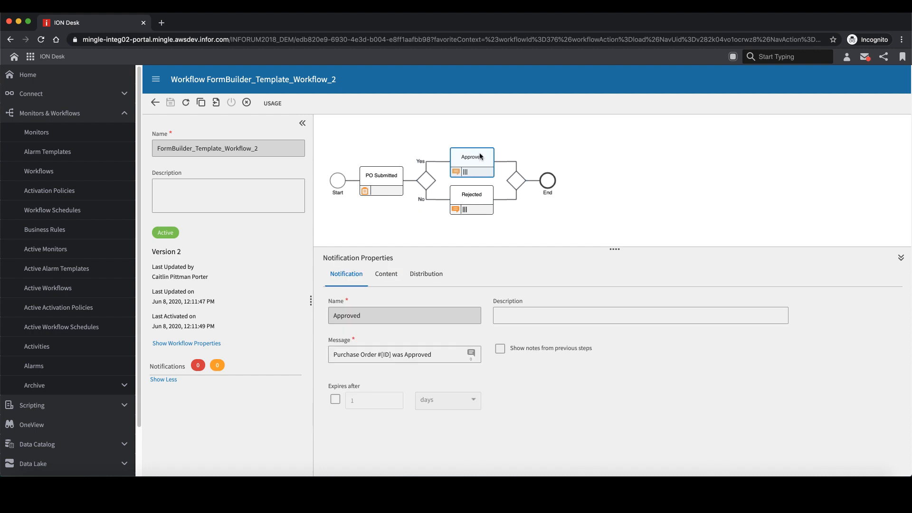
{"action": "left_click", "coordinate": [420, 283]}
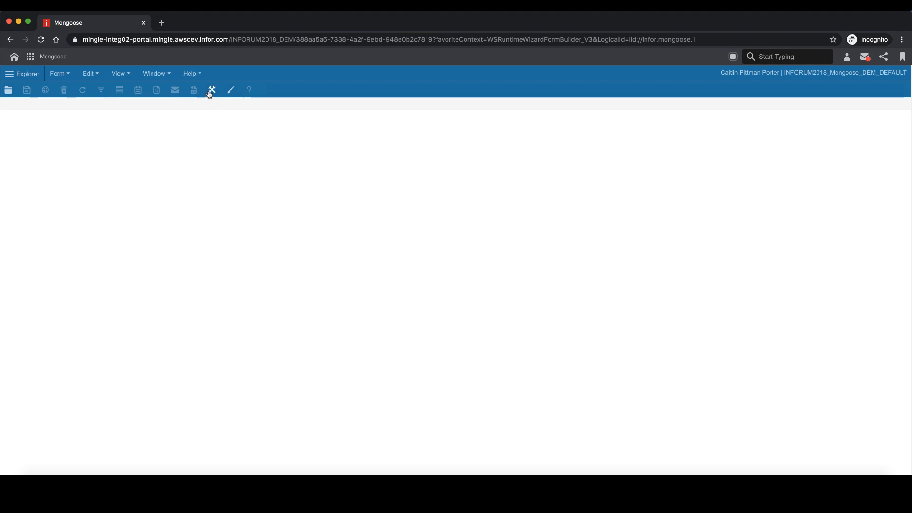
Start the Form Builder V3 runtime builder from the FormBuilder category in Mongoose.
{"action": "left_click", "coordinate": [209, 92]}
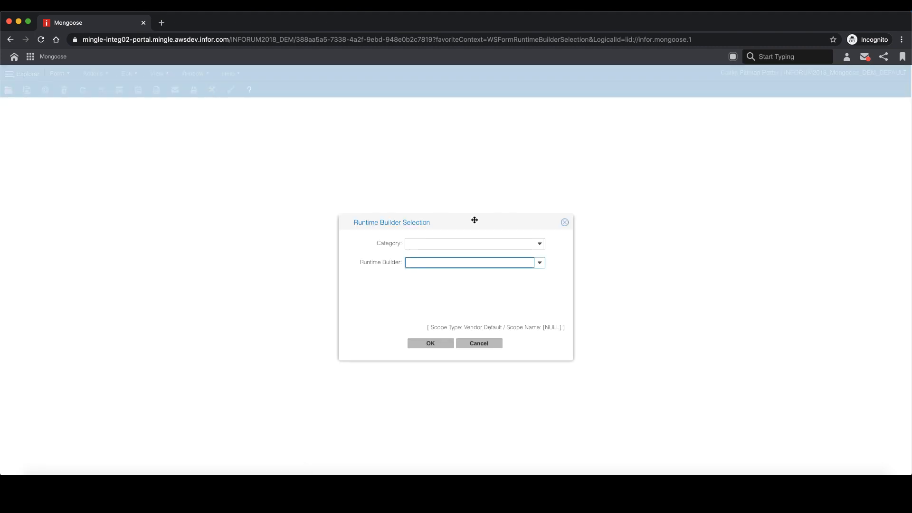
{"action": "left_click", "coordinate": [541, 244]}
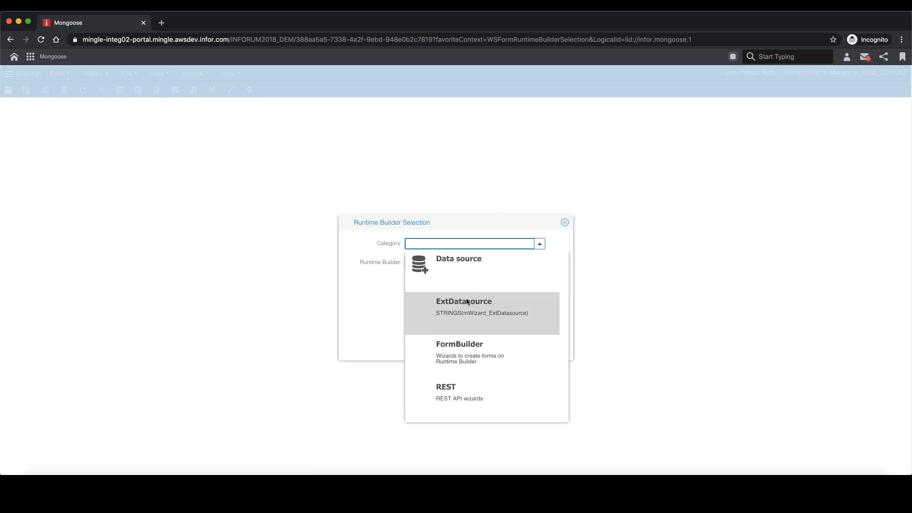
{"action": "left_click", "coordinate": [467, 341]}
{"action": "left_click", "coordinate": [539, 263]}
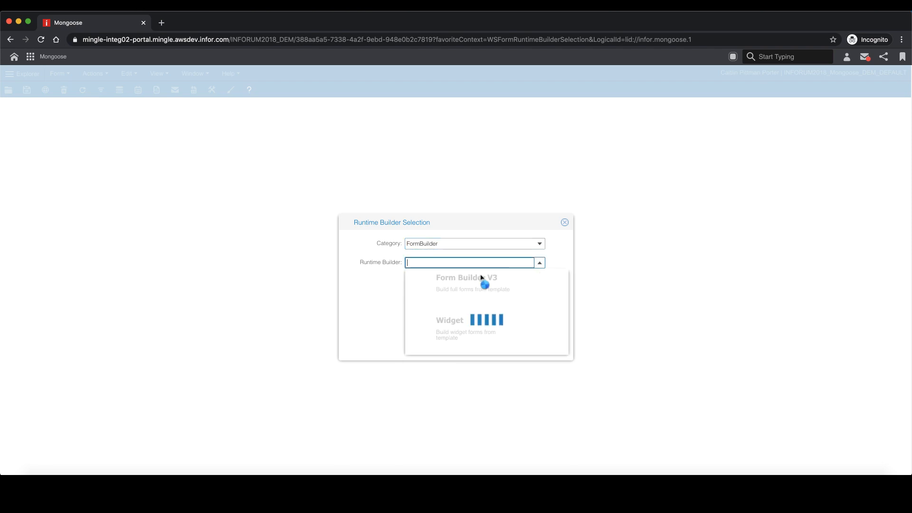
{"action": "left_click", "coordinate": [457, 284]}
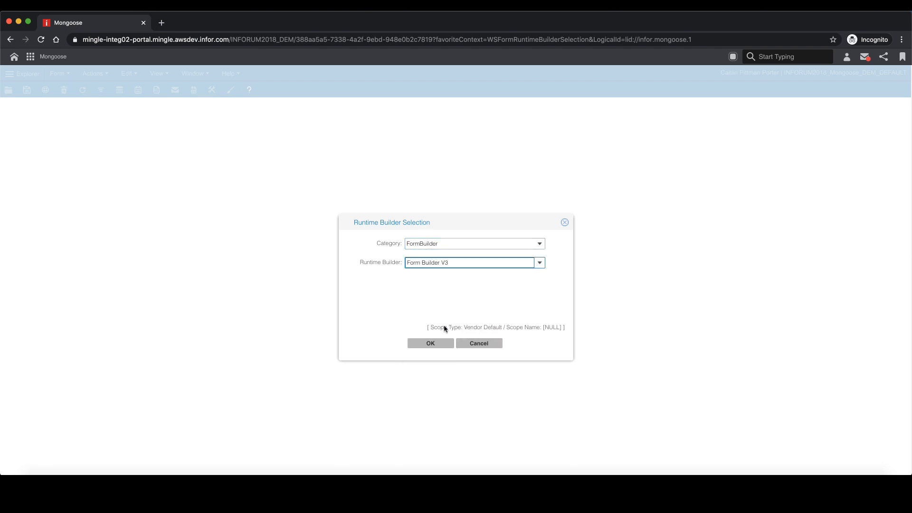
{"action": "left_click", "coordinate": [431, 343]}
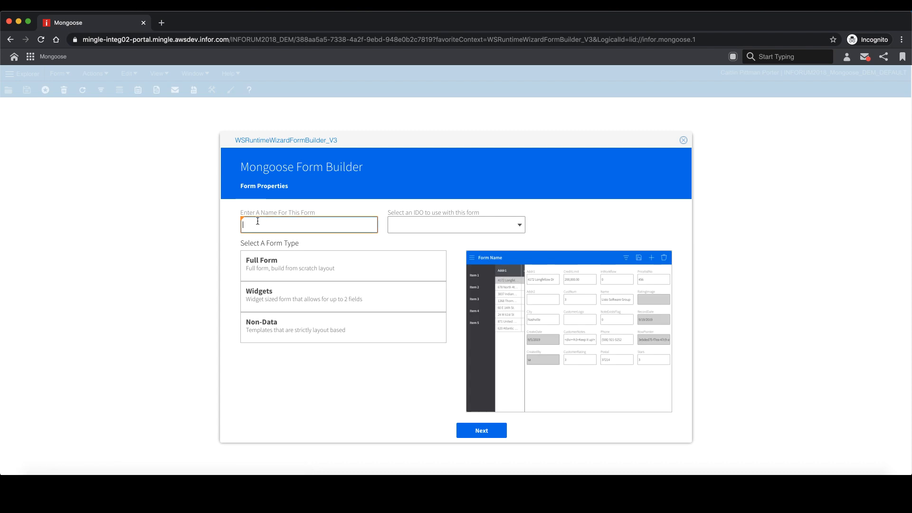
Name the form CPTest, base it on the INNO_POHeader IDO and choose the Full Form type.
{"action": "type", "text": "CPTest"}
{"action": "key", "text": "Tab"}
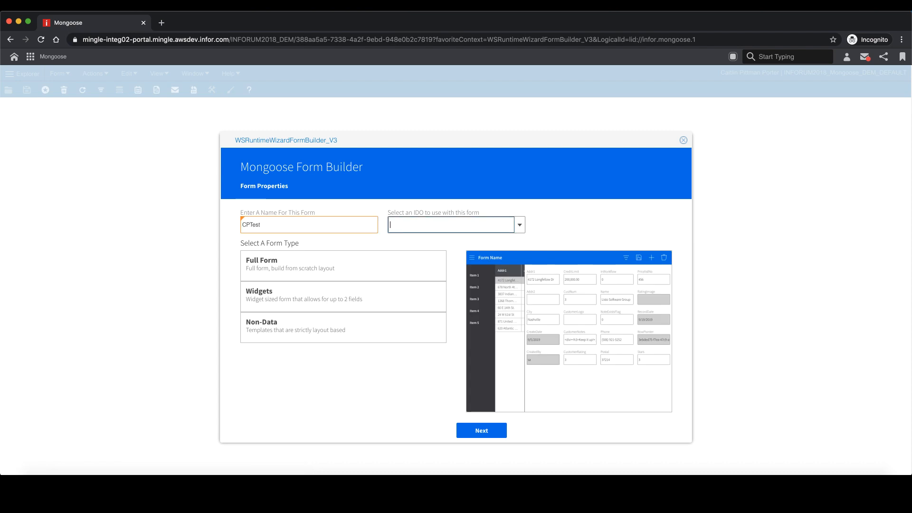
{"action": "type", "text": "INNO_"}
{"action": "left_click", "coordinate": [518, 225]}
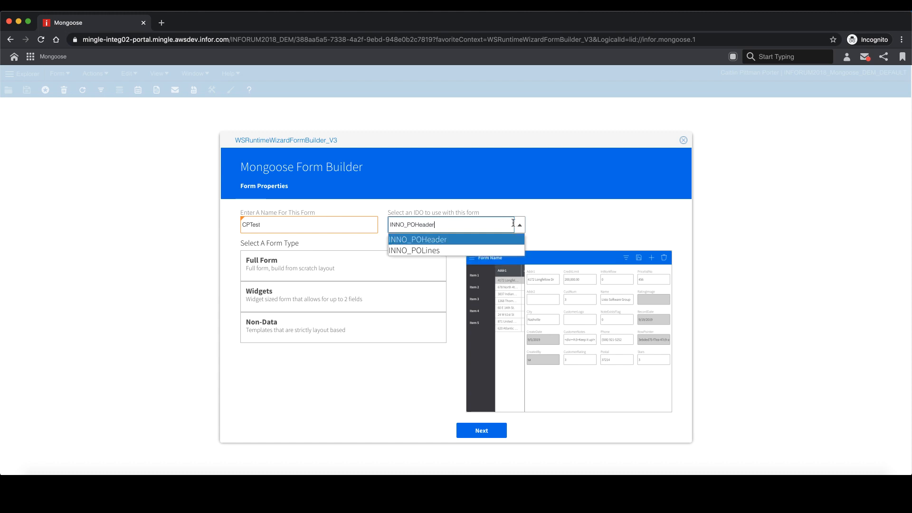
{"action": "left_click", "coordinate": [438, 241]}
{"action": "left_click", "coordinate": [346, 263]}
{"action": "left_click", "coordinate": [466, 428]}
Choose the ION Workflow layout for the form and continue to field selection.
{"action": "scroll", "coordinate": [316, 375], "scroll_direction": "down", "scroll_amount": 4}
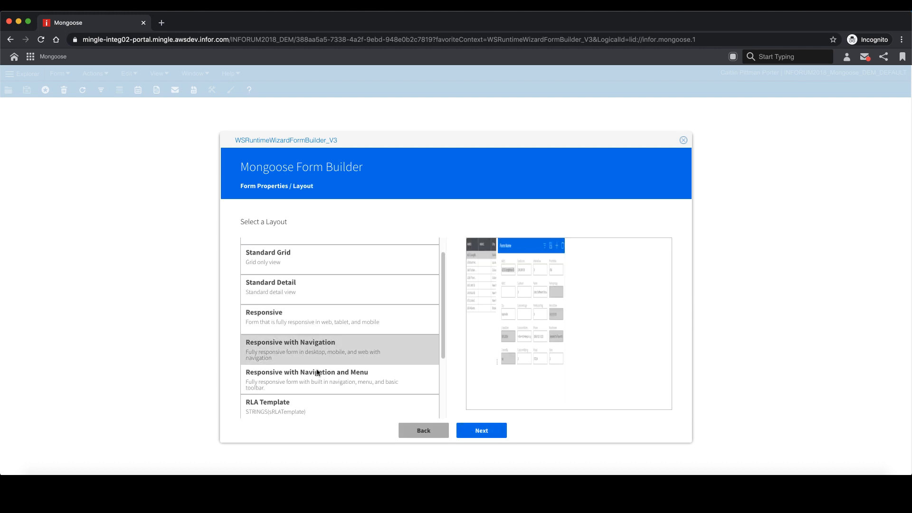
{"action": "left_click", "coordinate": [280, 374]}
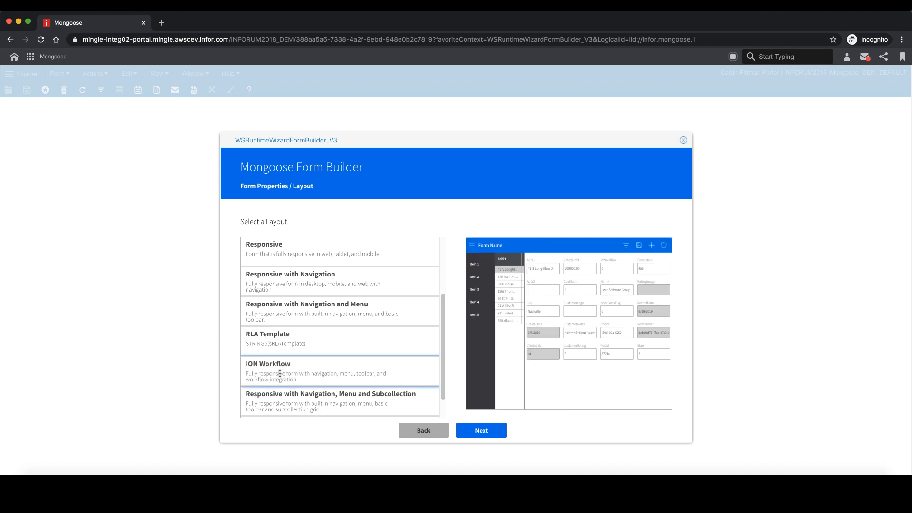
{"action": "left_click", "coordinate": [480, 431]}
Find and add the PONum, PODate, Status and VendorNum properties to the form's selected fields.
{"action": "left_click", "coordinate": [373, 251]}
{"action": "type", "text": "PONum"}
{"action": "double_click", "coordinate": [352, 283]}
{"action": "type", "text": "PODate"}
{"action": "double_click", "coordinate": [351, 283]}
{"action": "type", "text": "Status"}
{"action": "double_click", "coordinate": [352, 282]}
{"action": "double_click", "coordinate": [352, 252]}
{"action": "type", "text": "VendorNum"}
{"action": "double_click", "coordinate": [351, 283]}
Find and add the Carrier, ExtendedAmount, PaymentTerms and PromisedDeliveryDate properties to the selected fields.
{"action": "double_click", "coordinate": [353, 251]}
{"action": "type", "text": "Carrier"}
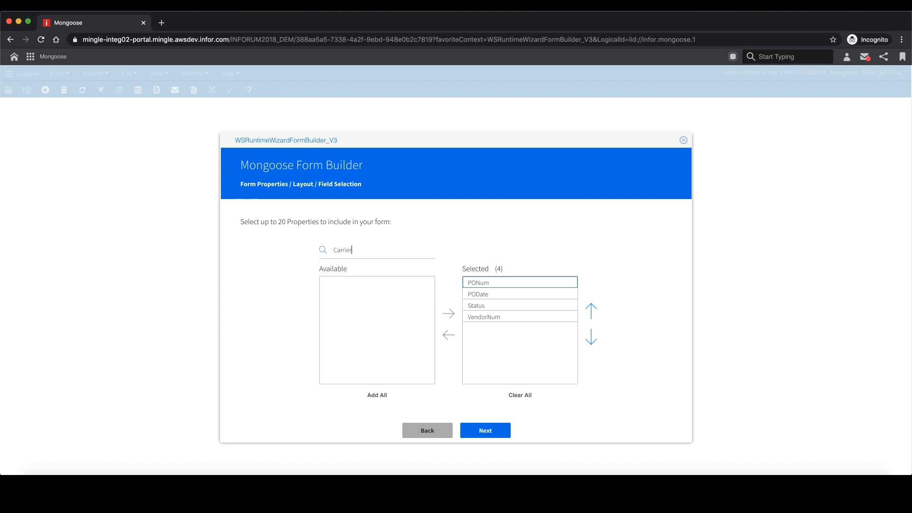
{"action": "double_click", "coordinate": [352, 283]}
{"action": "type", "text": "Extended"}
{"action": "double_click", "coordinate": [351, 282]}
{"action": "double_click", "coordinate": [370, 251]}
{"action": "type", "text": "Payment"}
{"action": "left_click", "coordinate": [448, 314]}
{"action": "double_click", "coordinate": [375, 252]}
{"action": "type", "text": "Prom"}
{"action": "left_click", "coordinate": [449, 314]}
Add the Addr1 property by searching for "ShipAdd", and finish building the form.
{"action": "double_click", "coordinate": [371, 251]}
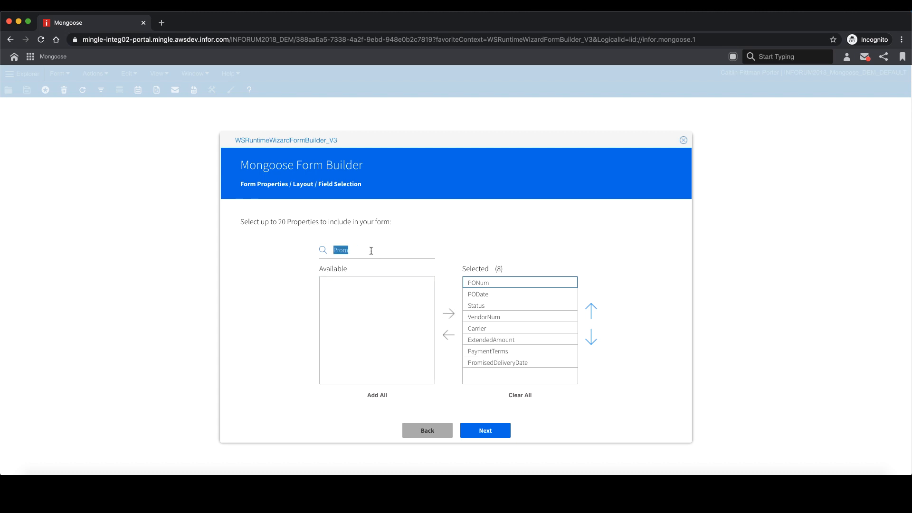
{"action": "type", "text": "ShipAdd"}
{"action": "left_click", "coordinate": [456, 310]}
{"action": "left_click", "coordinate": [487, 430]}
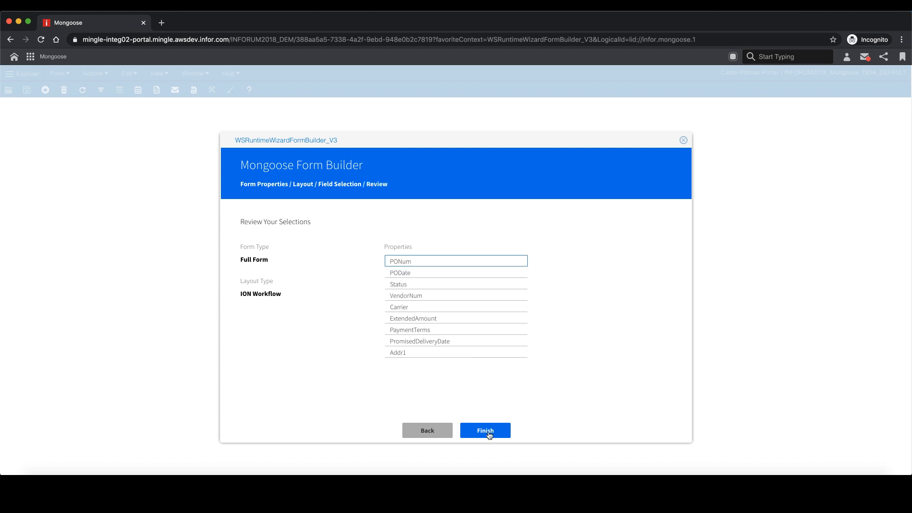
{"action": "left_click", "coordinate": [490, 432]}
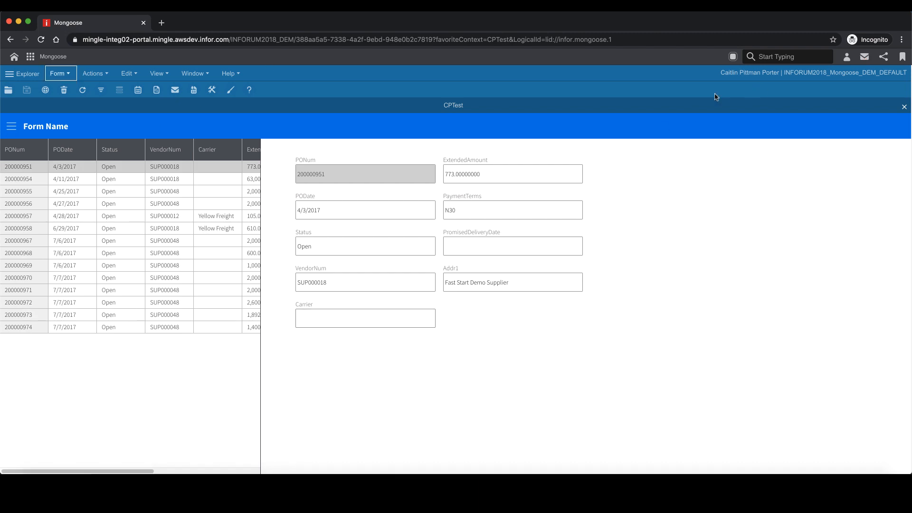
Create a new record, filling in its purchase order number, PODate 4/28/2020 and status Open.
{"action": "left_click", "coordinate": [47, 90]}
{"action": "left_click", "coordinate": [319, 226]}
{"action": "type", "text": "4/28/2020"}
{"action": "key", "text": "Tab"}
{"action": "key", "text": "Tab"}
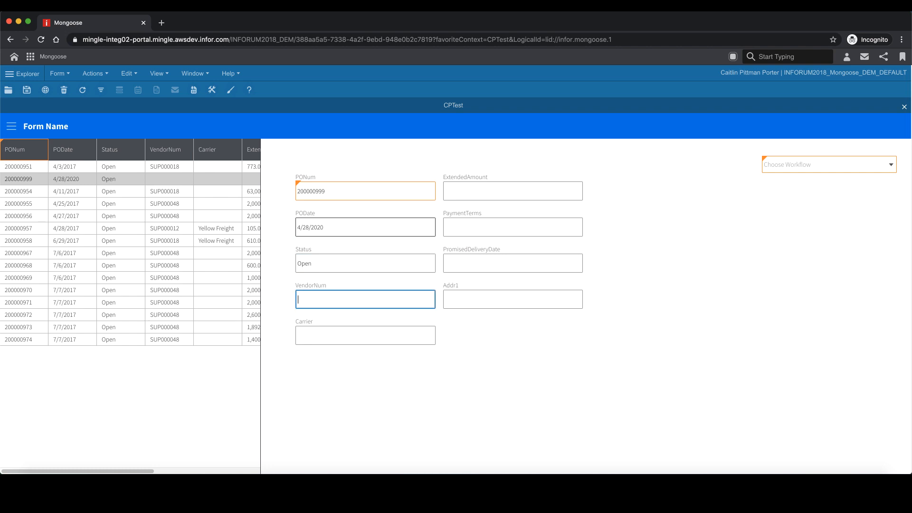
Fill in the new record's vendor number and set its carrier to Yellow Freight.
{"action": "type", "text": "SUP000012"}
{"action": "key", "text": "Tab"}
{"action": "type", "text": "yellow"}
{"action": "key", "text": "BackSpace"}
{"action": "key", "text": "BackSpace"}
{"action": "key", "text": "BackSpace"}
{"action": "key", "text": "BackSpace"}
{"action": "key", "text": "BackSpace"}
{"action": "key", "text": "BackSpace"}
{"action": "type", "text": "Yellow F"}
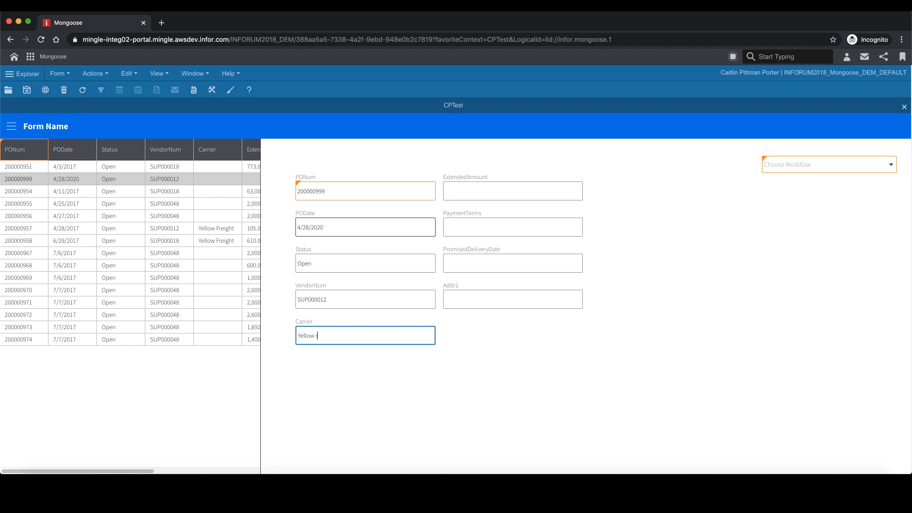
{"action": "type", "text": "reight"}
Set ExtendedAmount to 105, PaymentTerms to 210 and Addr1 to G&L Industries.
{"action": "key", "text": "Tab"}
{"action": "type", "text": "105"}
{"action": "key", "text": "Tab"}
{"action": "type", "text": "210"}
{"action": "key", "text": "Tab"}
{"action": "key", "text": "Tab"}
{"action": "type", "text": "G&L Industries"}
{"action": "key", "text": "super+l"}
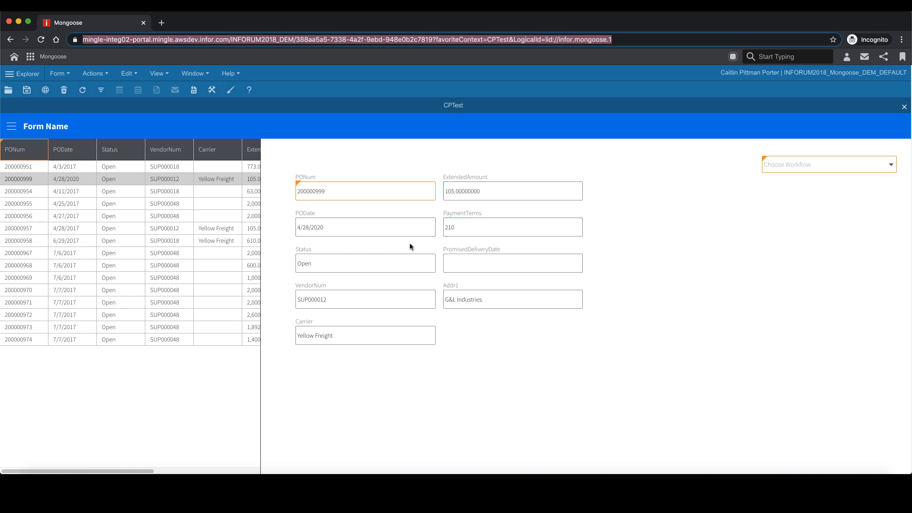
Choose FormBuilder_Template_Workflow_2 as the record's workflow and save the record.
{"action": "left_click", "coordinate": [815, 163]}
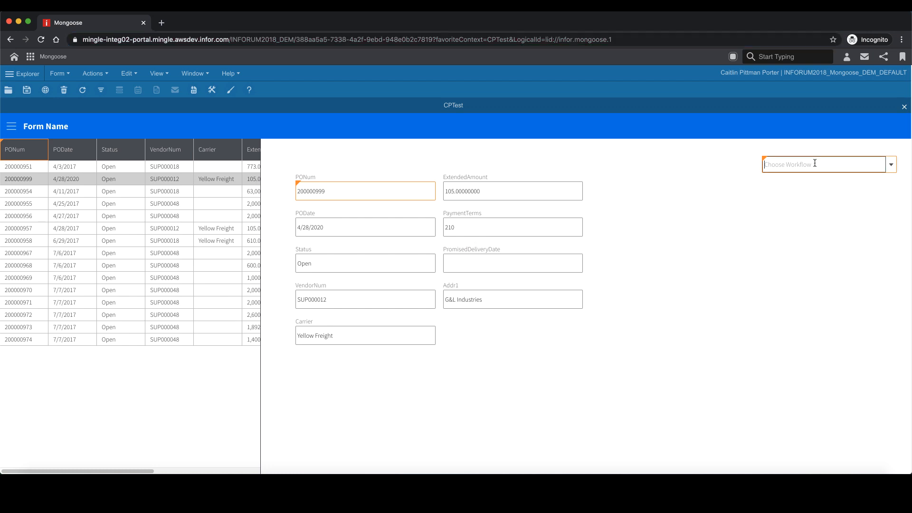
{"action": "left_click", "coordinate": [891, 165]}
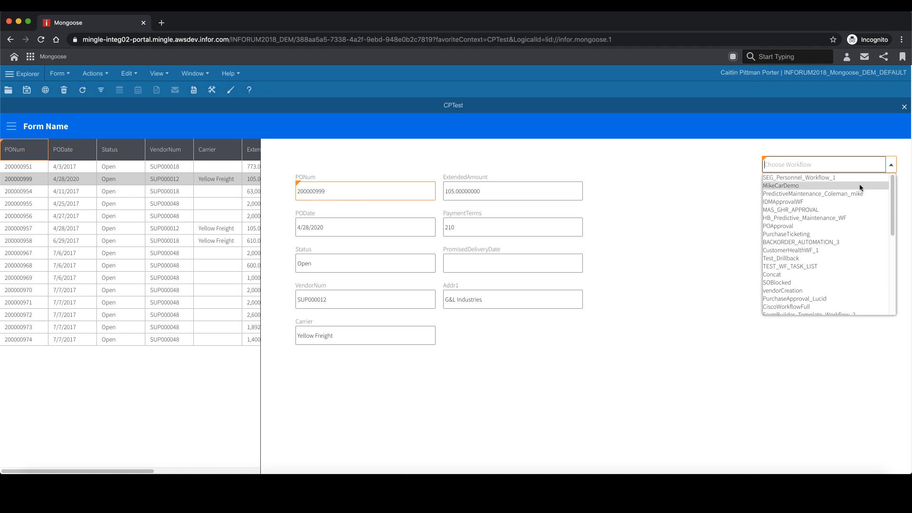
{"action": "scroll", "coordinate": [831, 269], "scroll_direction": "down", "scroll_amount": 2}
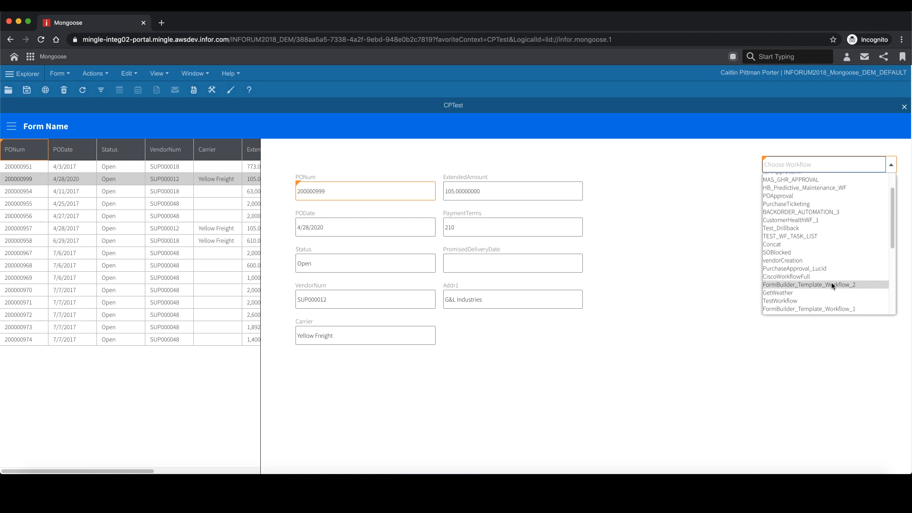
{"action": "left_click", "coordinate": [863, 285]}
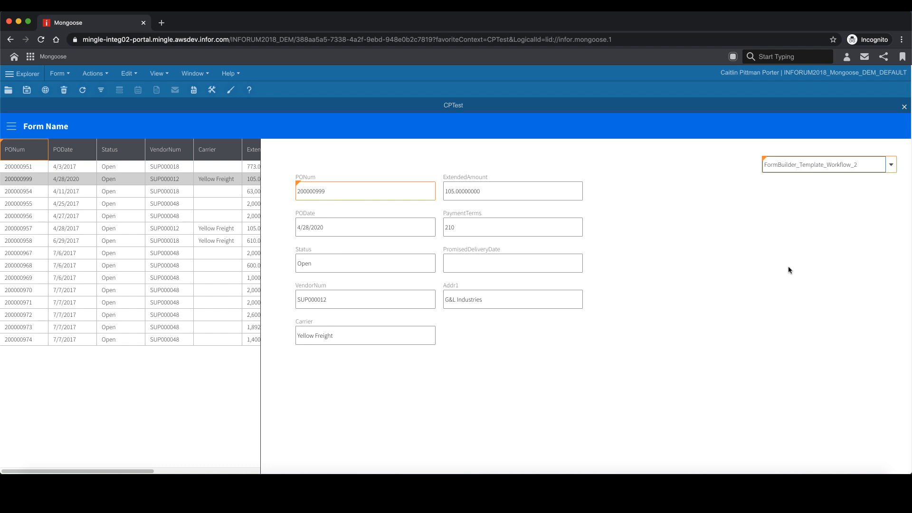
{"action": "left_click", "coordinate": [26, 91]}
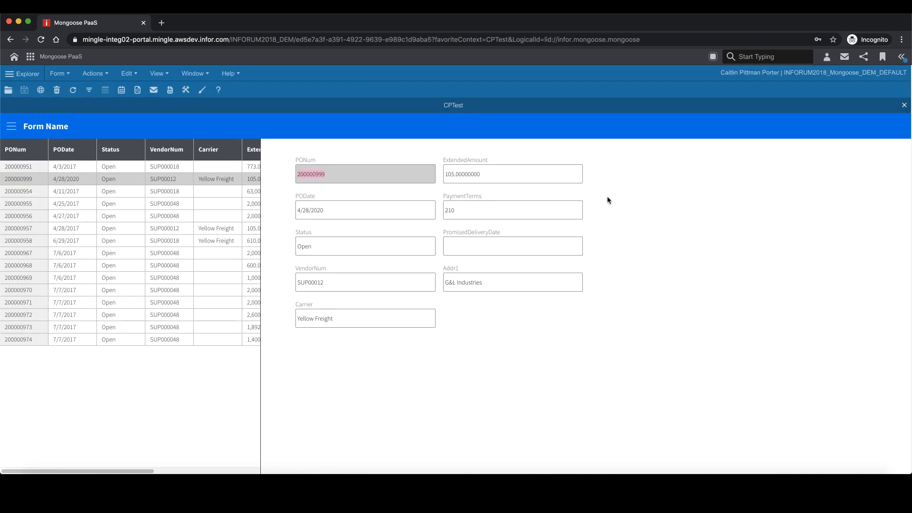
Open today's purchase order approval task from the inbox.
{"action": "left_click", "coordinate": [844, 57]}
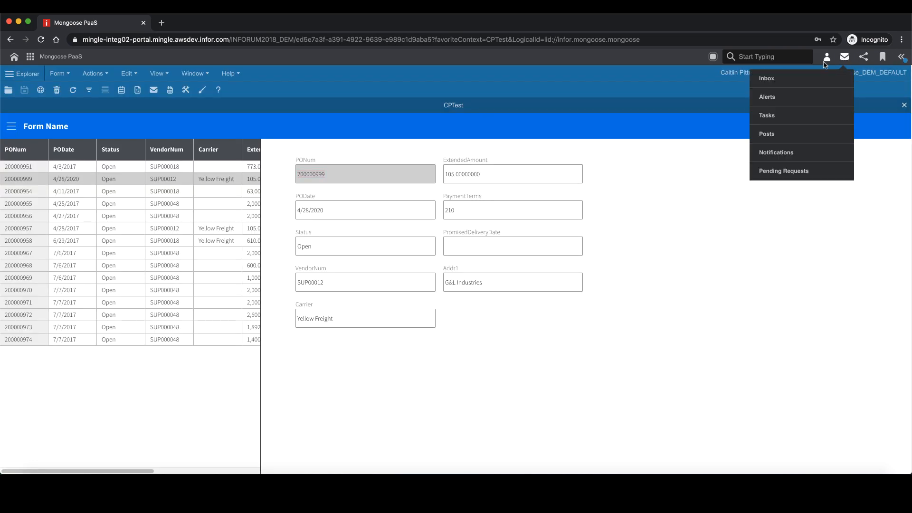
{"action": "left_click", "coordinate": [809, 80]}
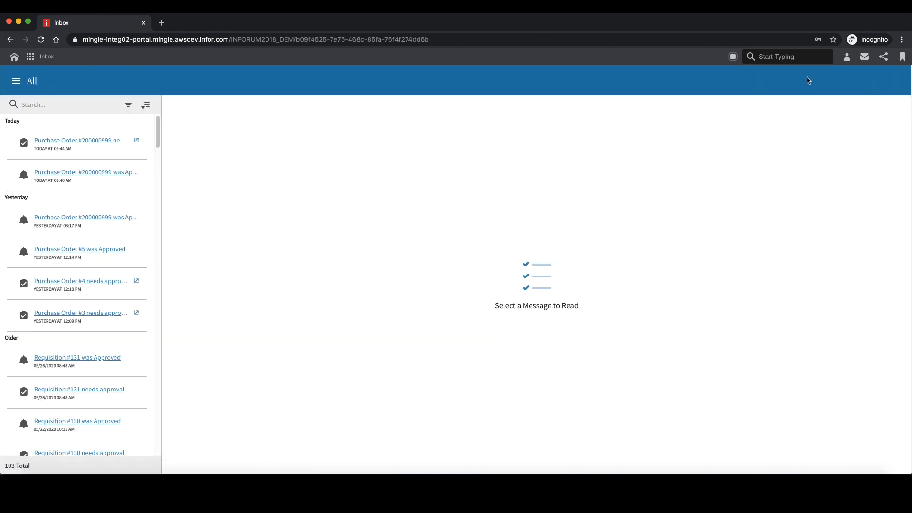
{"action": "left_click", "coordinate": [89, 143]}
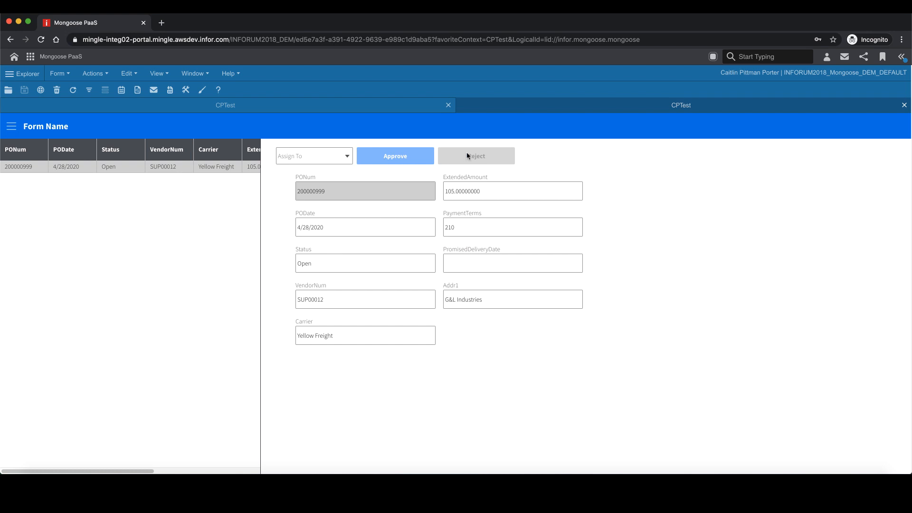
Assign the purchase order to the first listed approver and approve it.
{"action": "left_click", "coordinate": [348, 154]}
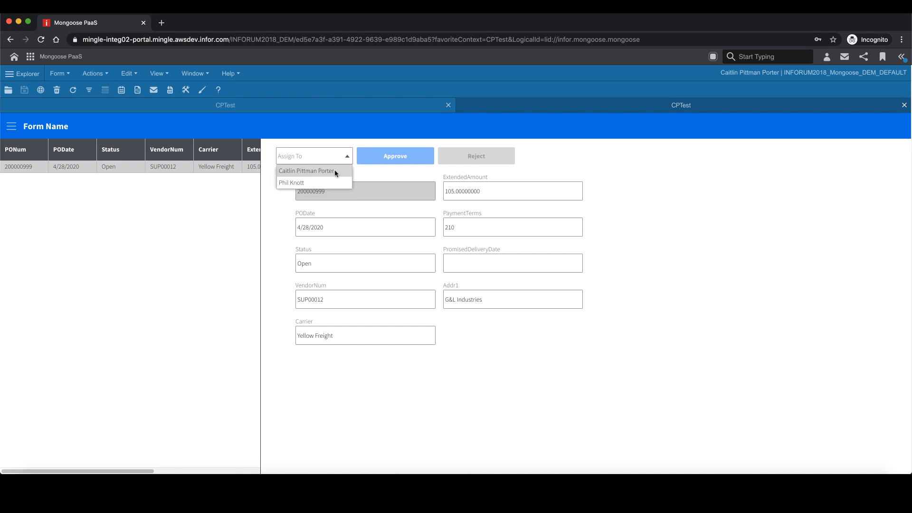
{"action": "left_click", "coordinate": [335, 171]}
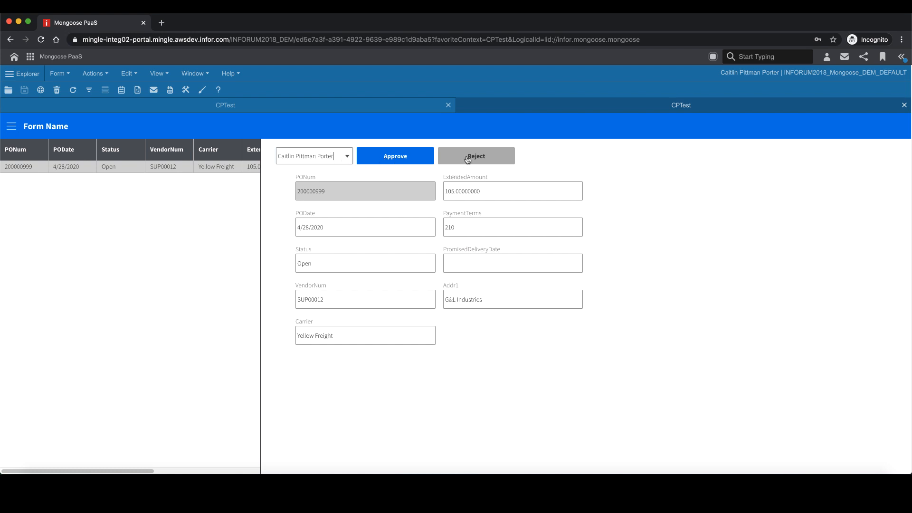
{"action": "left_click", "coordinate": [378, 158]}
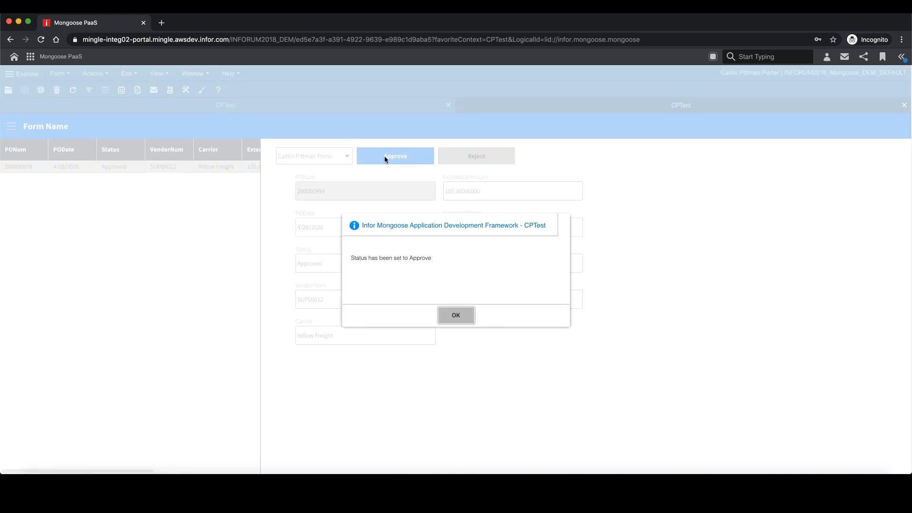
{"action": "left_click", "coordinate": [455, 315]}
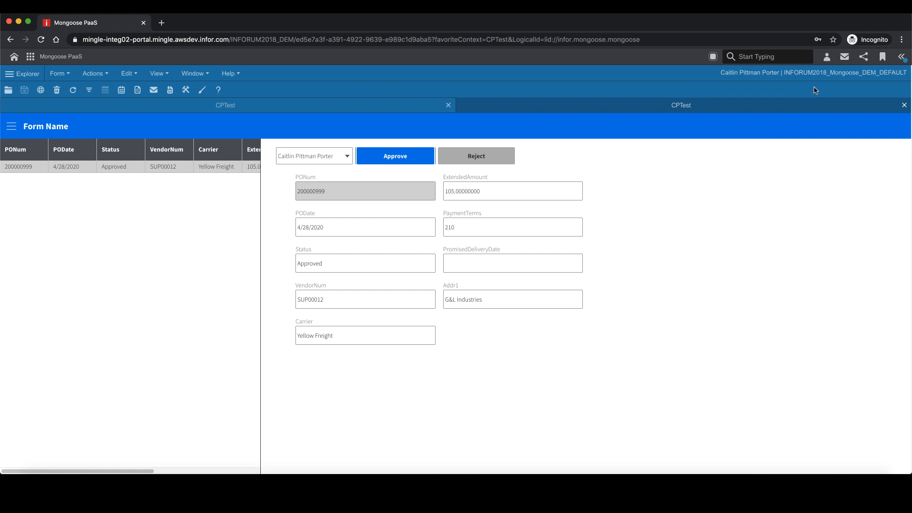
Go back to the inbox and read the newest purchase order approval notification.
{"action": "left_click", "coordinate": [845, 59]}
{"action": "left_click", "coordinate": [815, 77]}
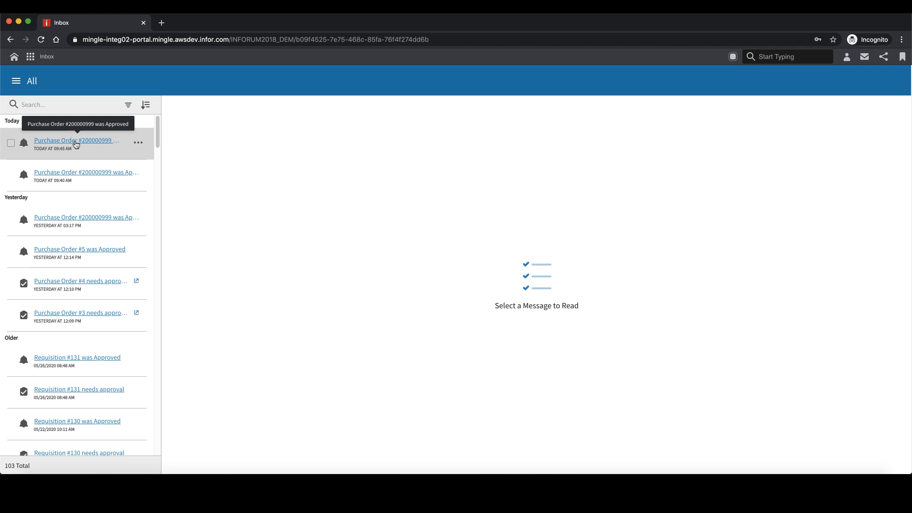
{"action": "left_click", "coordinate": [76, 141]}
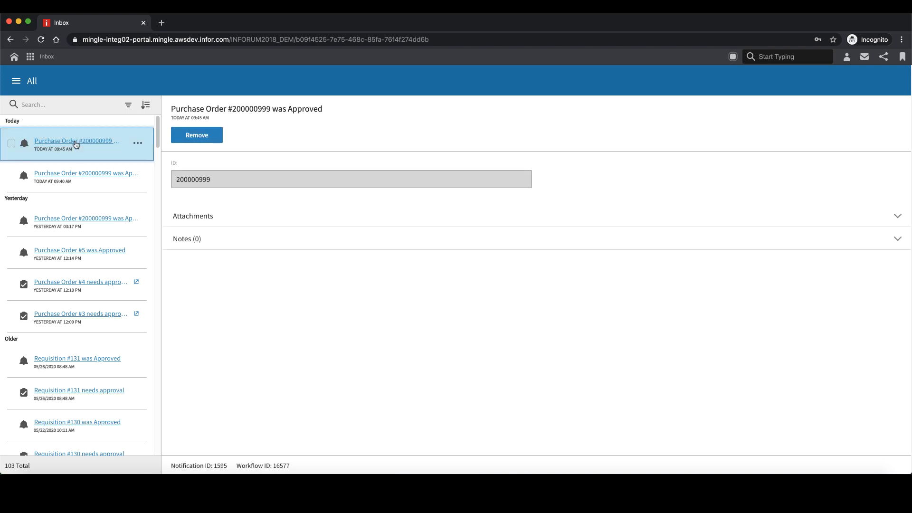